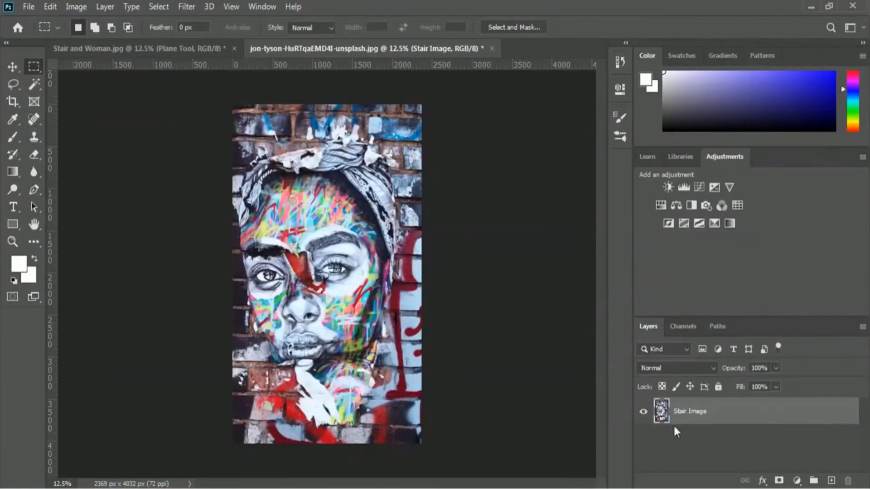
key("ctrl+a")
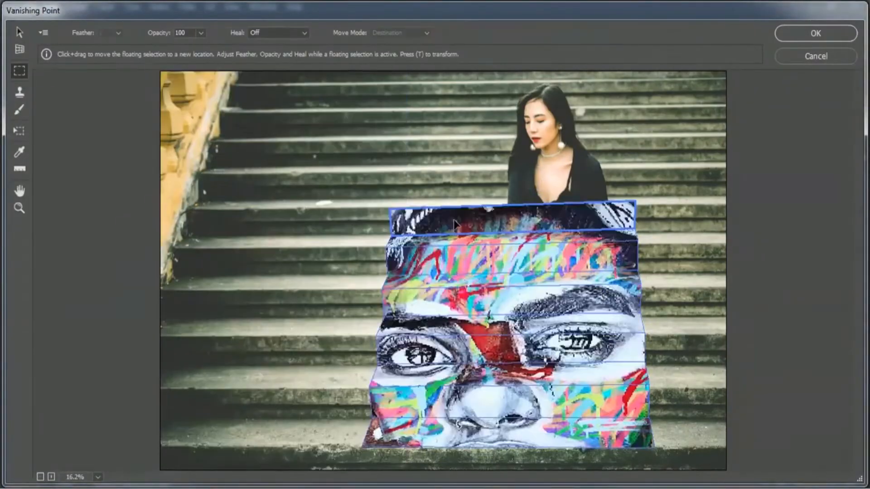
key("Return")
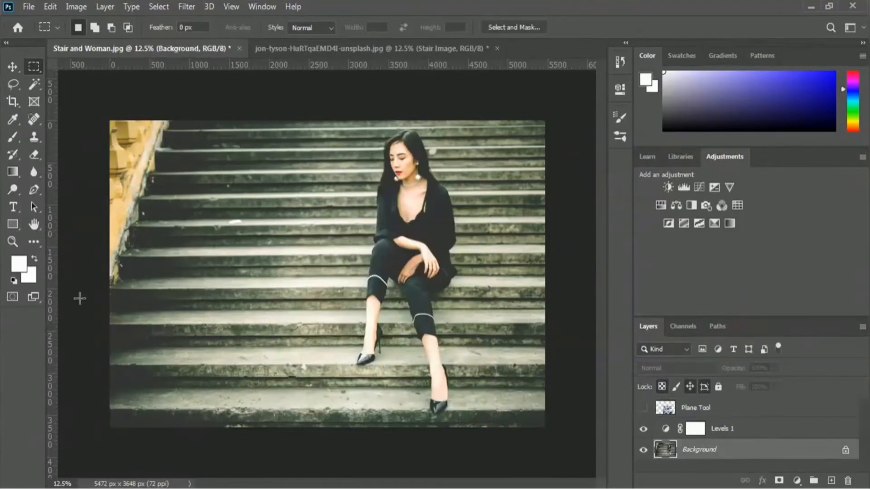
left_click(34, 84)
left_click(75, 96)
left_click(153, 27)
mouse_move(413, 139)
left_mouse_down()
mouse_move(407, 149)
mouse_move(439, 405)
left_mouse_up()
left_click(119, 27)
left_click(643, 408)
left_click(696, 407)
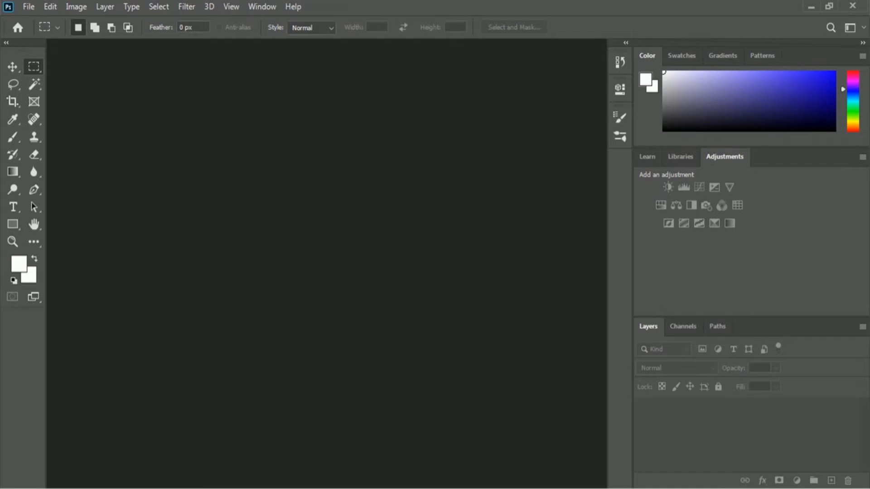
Step: Open the Stair and Woman image from the 02 Selection and Masking folder
left_click(28, 6)
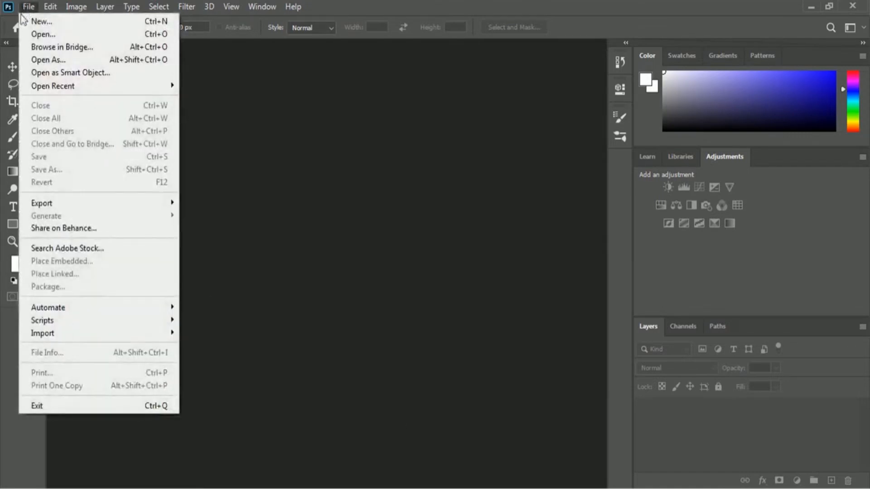
left_click(106, 36)
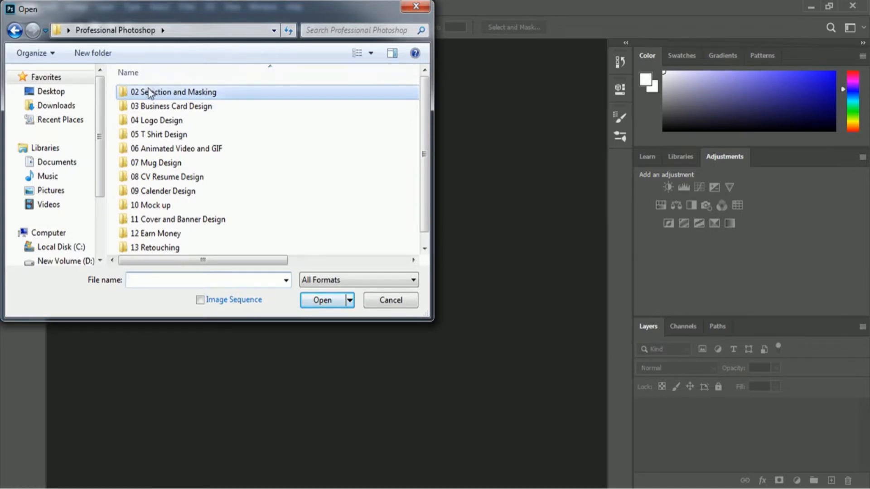
double_click(207, 94)
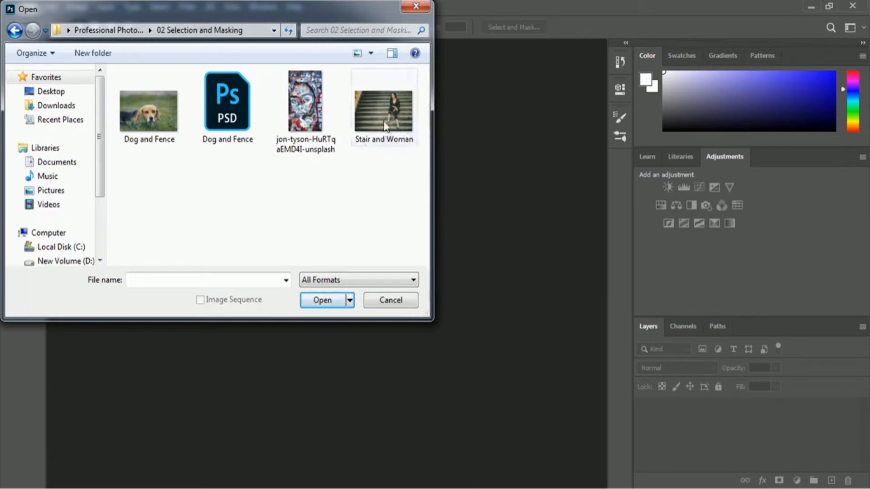
left_click(405, 105)
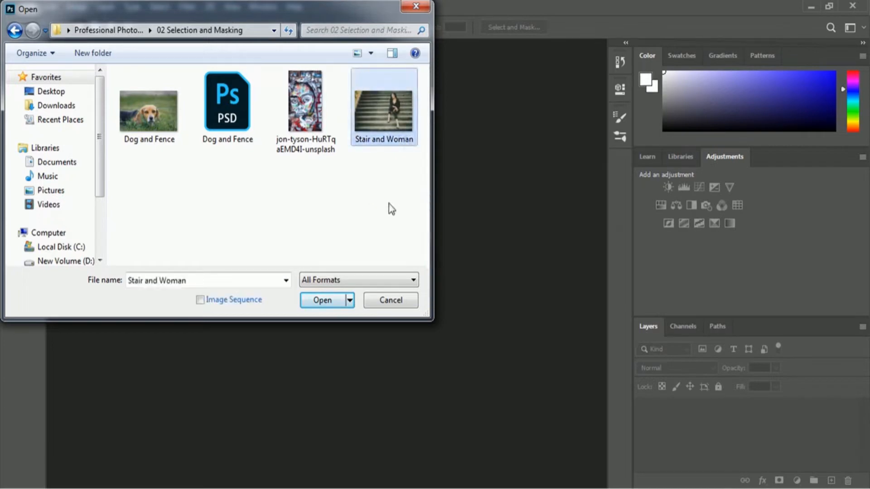
left_click(310, 301)
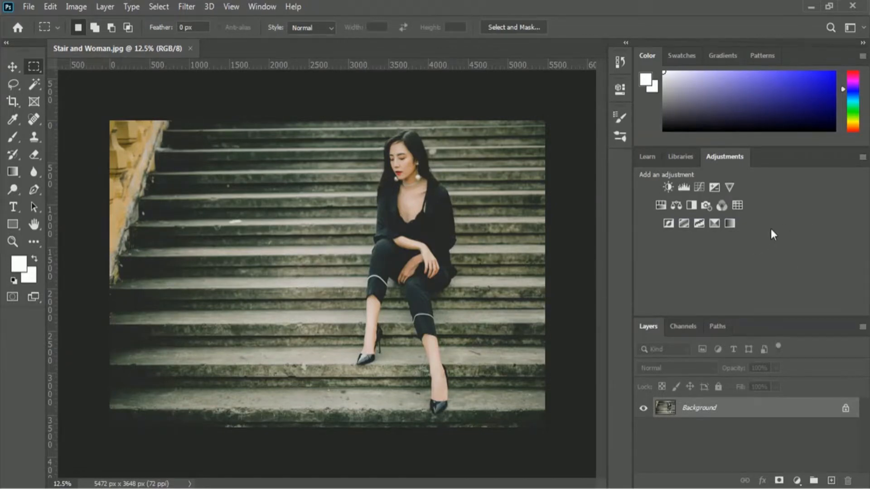
Step: Brighten the photo with a Levels adjustment layer whose white input level is set to 202
left_click(684, 188)
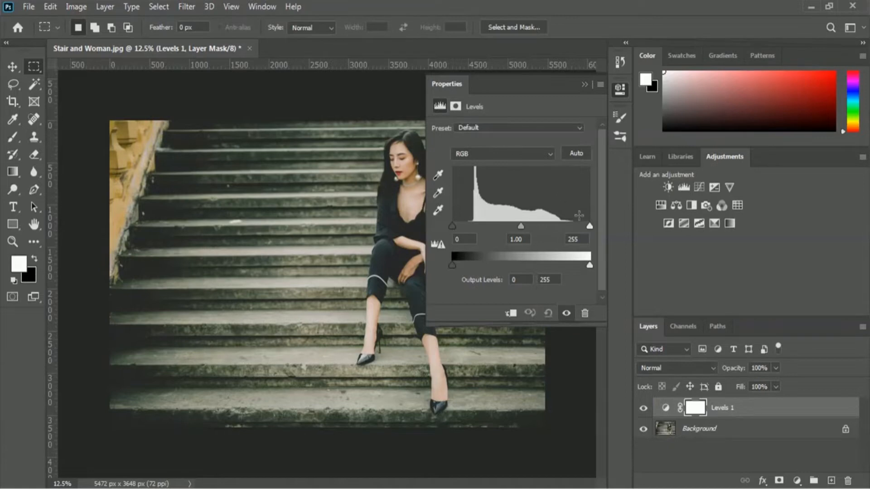
left_click(589, 226)
left_click_drag(591, 226, 561, 227)
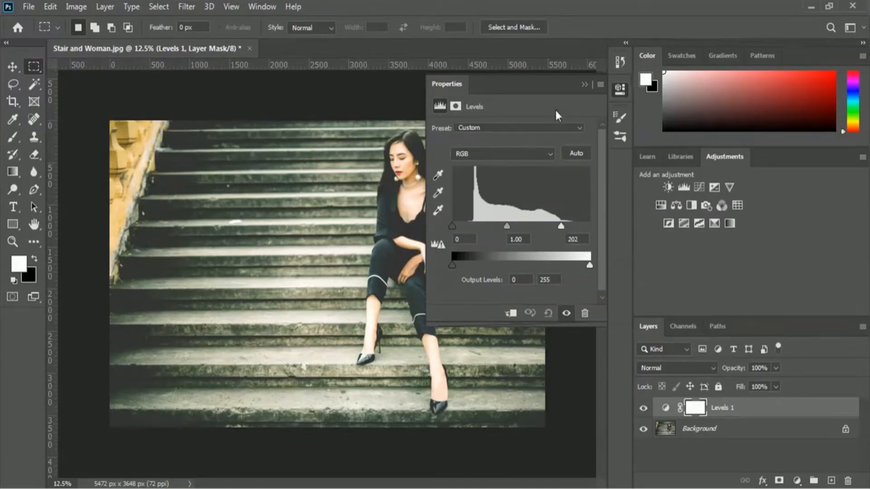
left_click(584, 85)
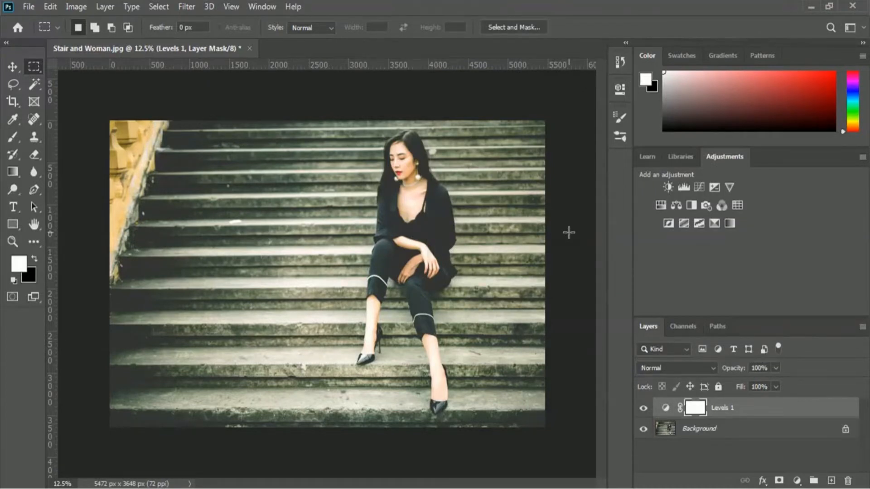
Step: Add a new empty layer above the Levels adjustment and name it Plane Tool
left_click(831, 480)
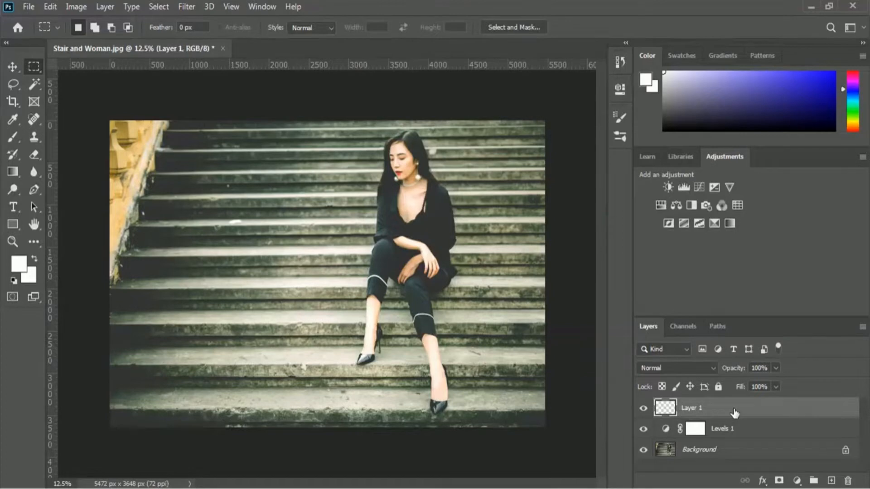
double_click(690, 410)
type("Plane Tool")
key("Return")
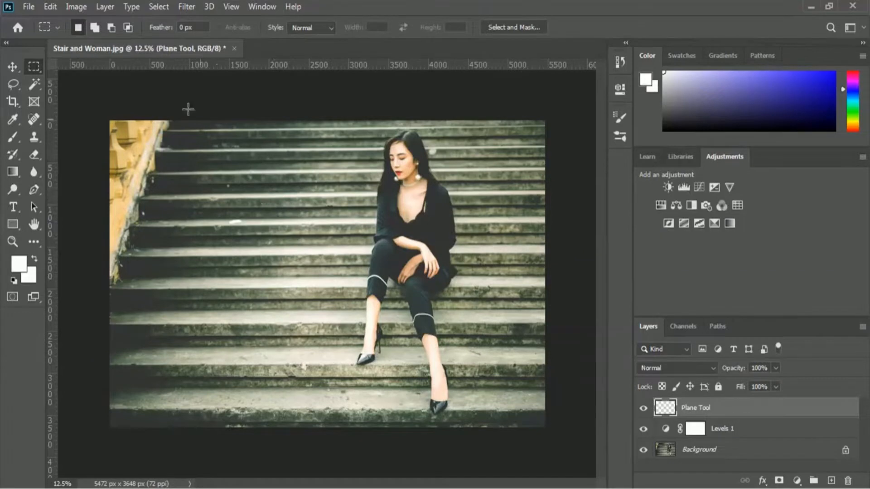
Step: In the Vanishing Point filter, create a four-cornered perspective plane on the lowest stair tread, around the woman's front foot
left_click(187, 6)
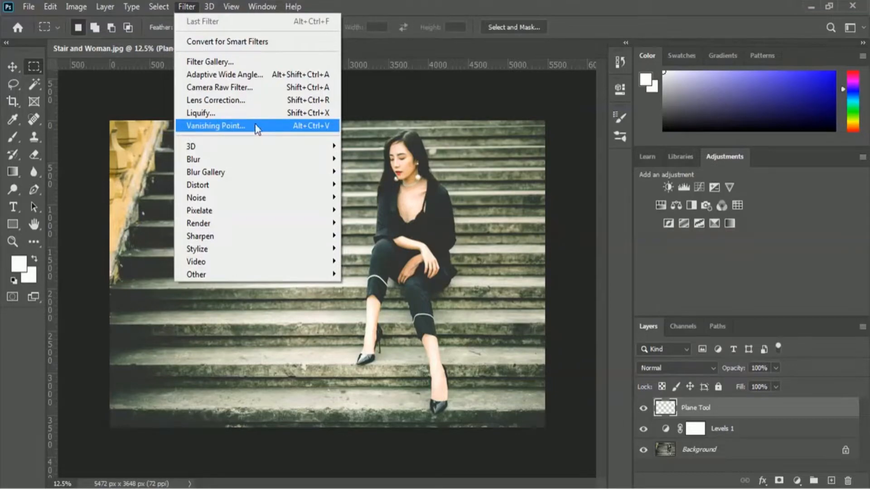
left_click(268, 126)
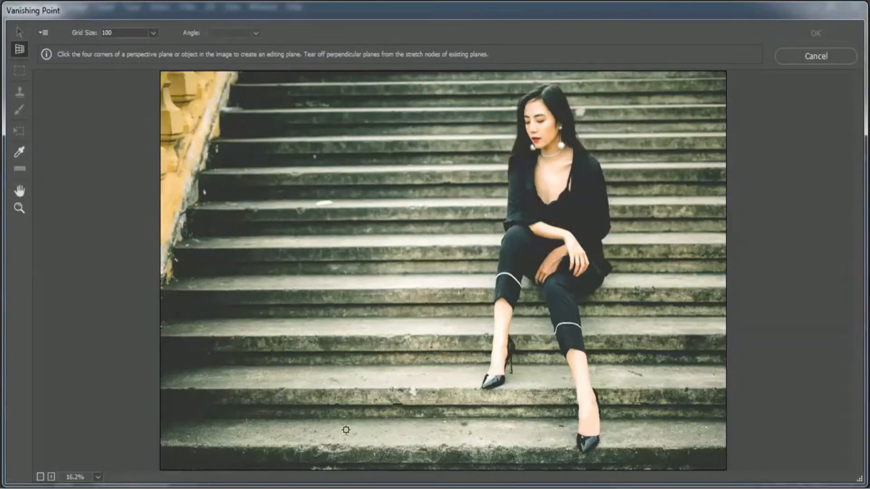
left_click(362, 448)
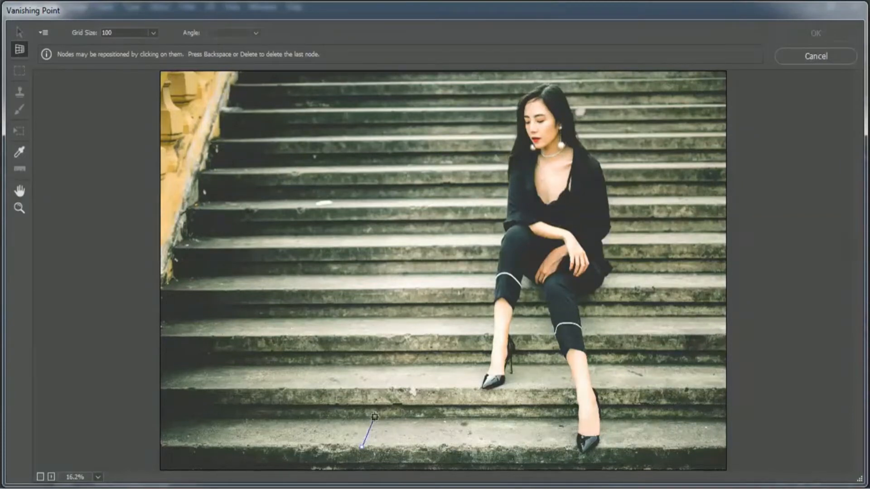
left_click(373, 418)
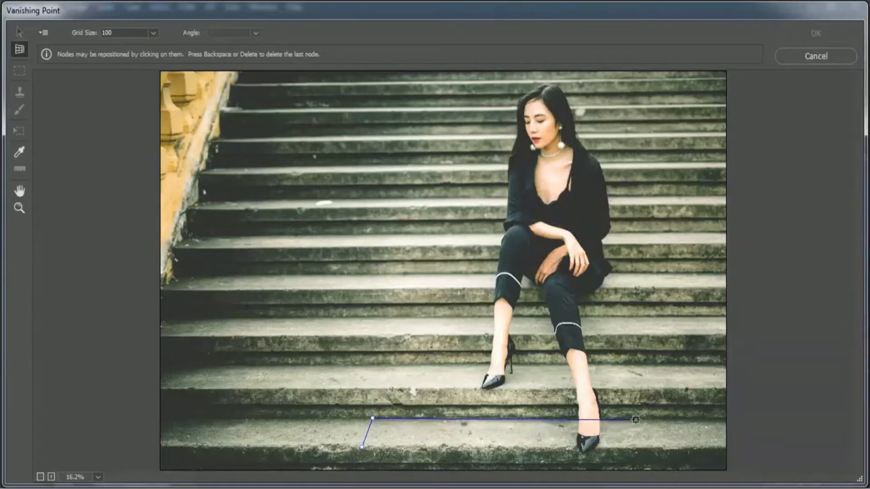
left_click(649, 418)
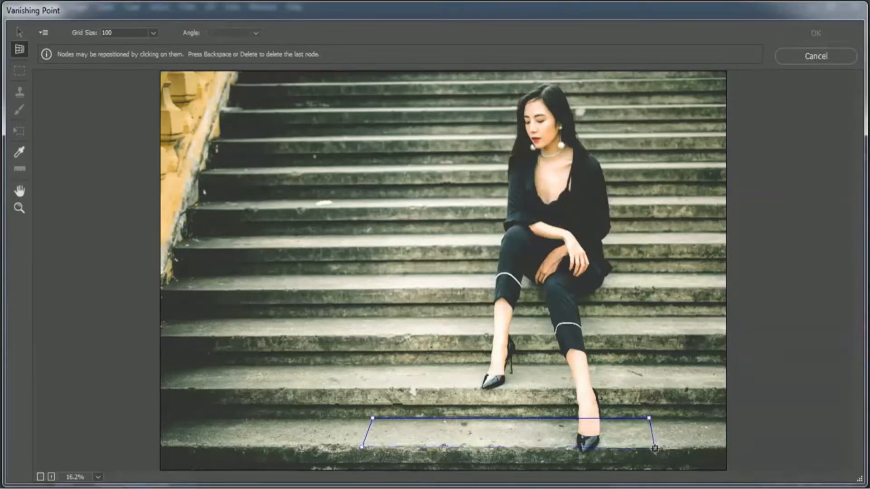
left_click(655, 449)
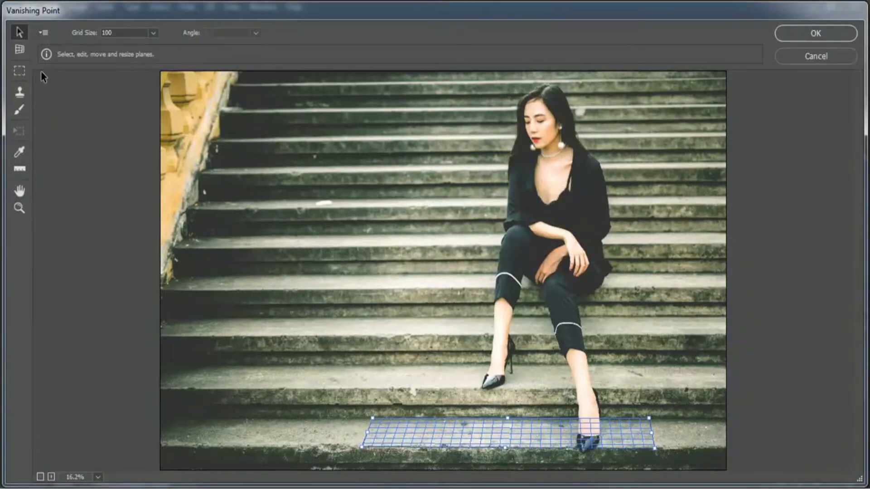
Step: Tear off connected perpendicular planes from the tread plane's back edge, covering the riser behind it and the tread above
key("c")
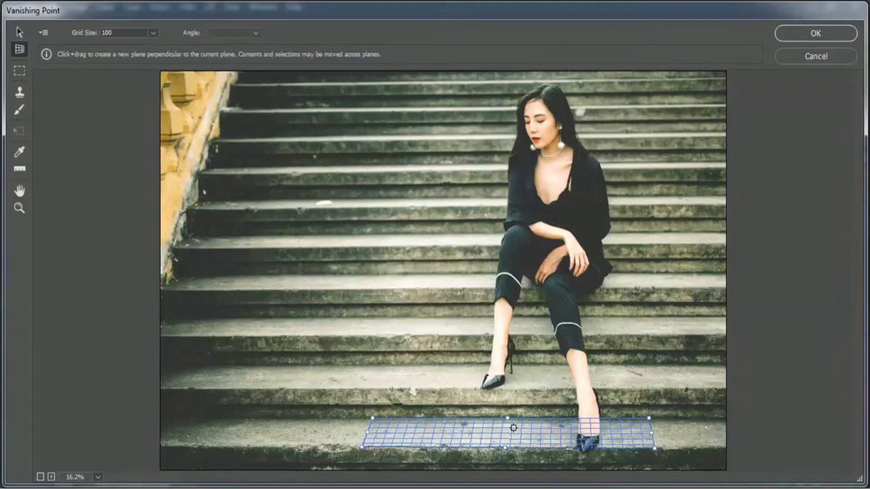
key("alt")
left_click_drag(508, 421, 520, 388)
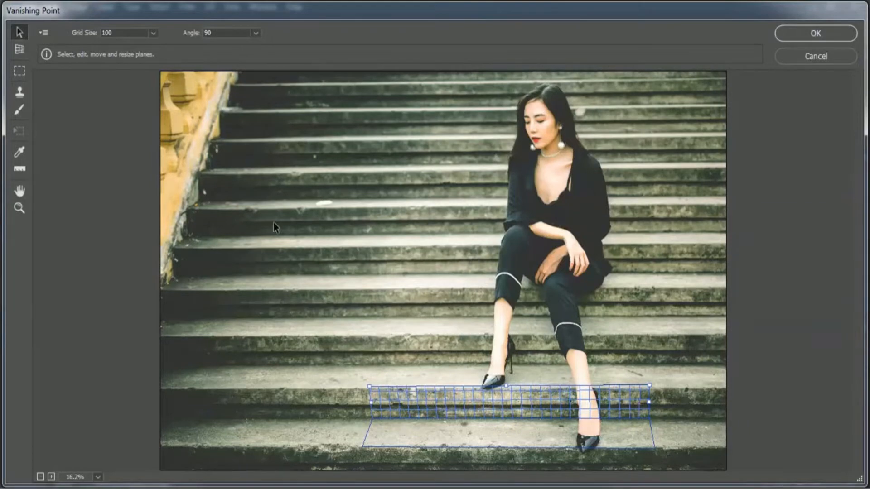
left_click(20, 50)
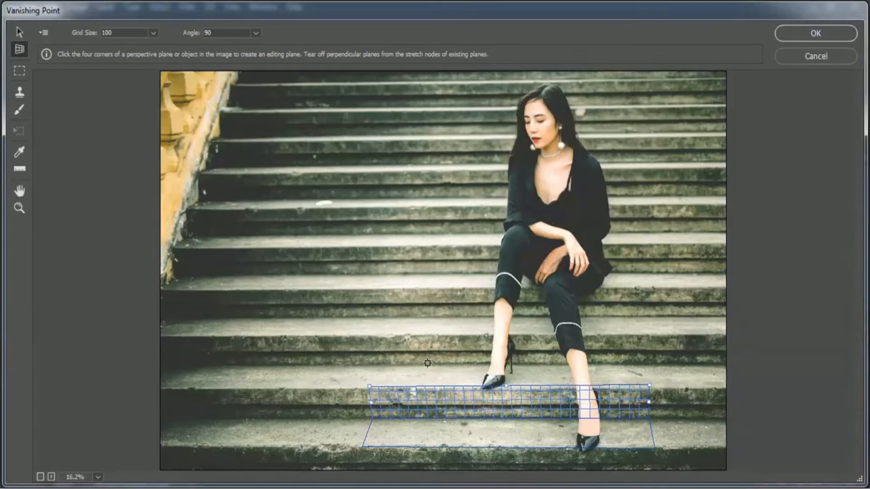
key("alt")
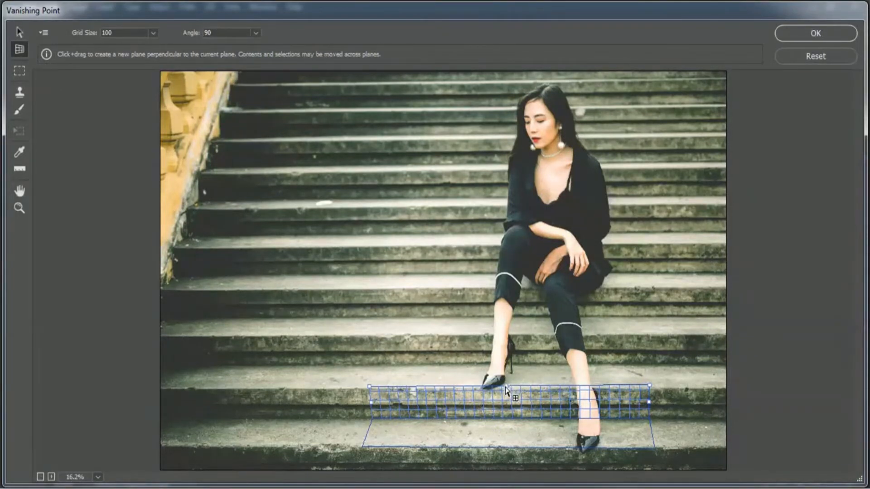
left_click_drag(507, 387, 526, 367)
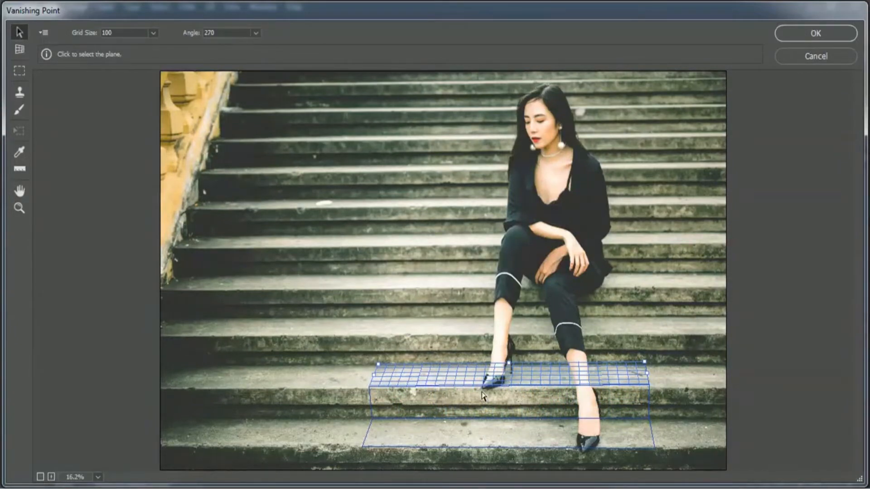
Step: Continue the chain of perpendicular planes over each riser and tread up to the riser at the woman's waist, and apply Vanishing Point
left_click(21, 50)
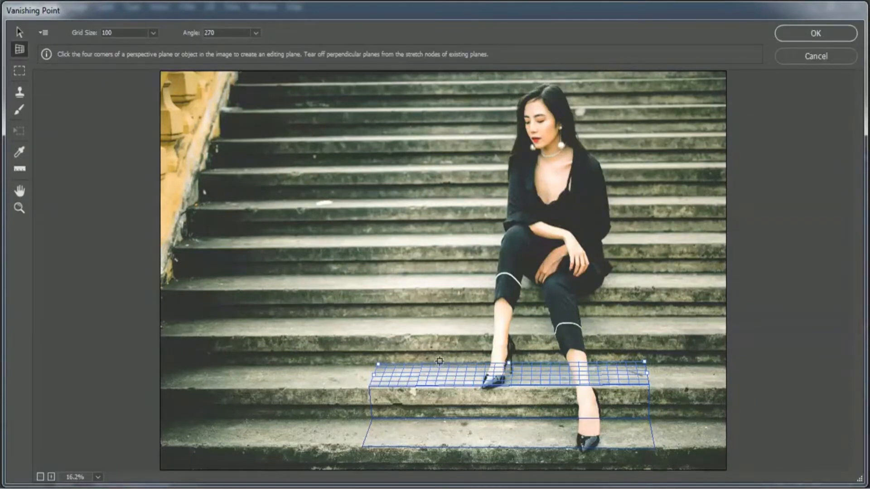
key("ctrl")
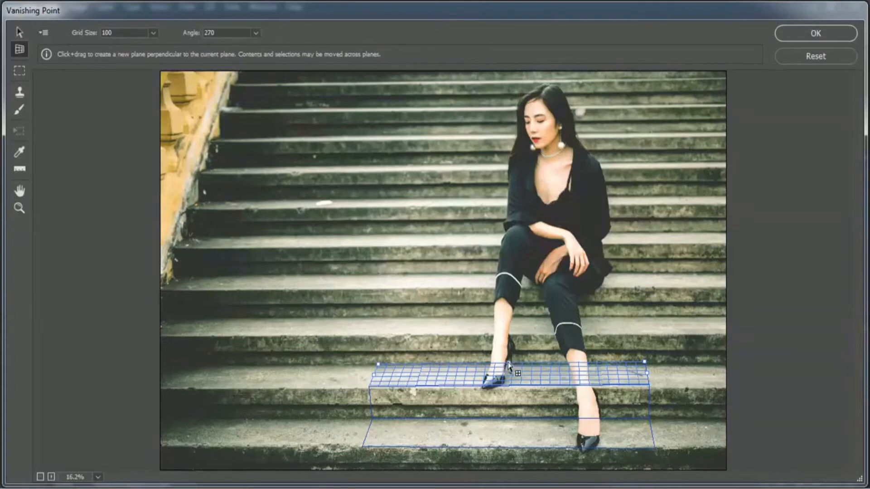
left_click_drag(511, 368, 516, 339)
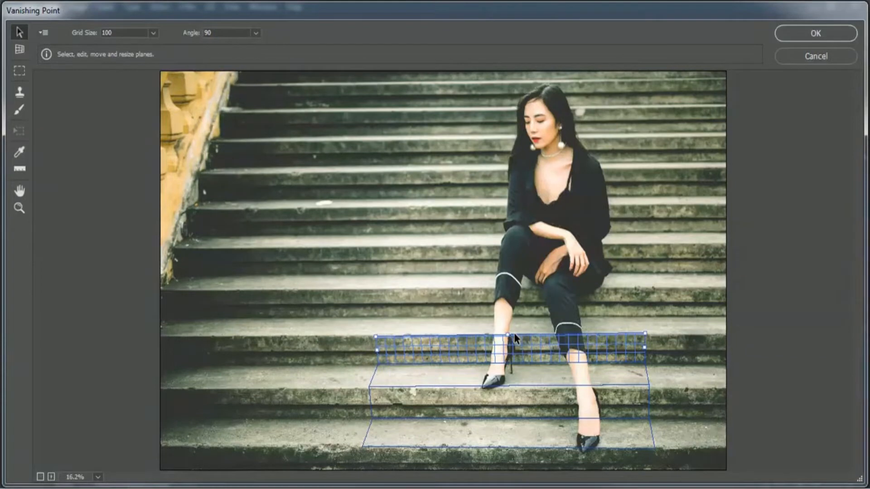
key("c")
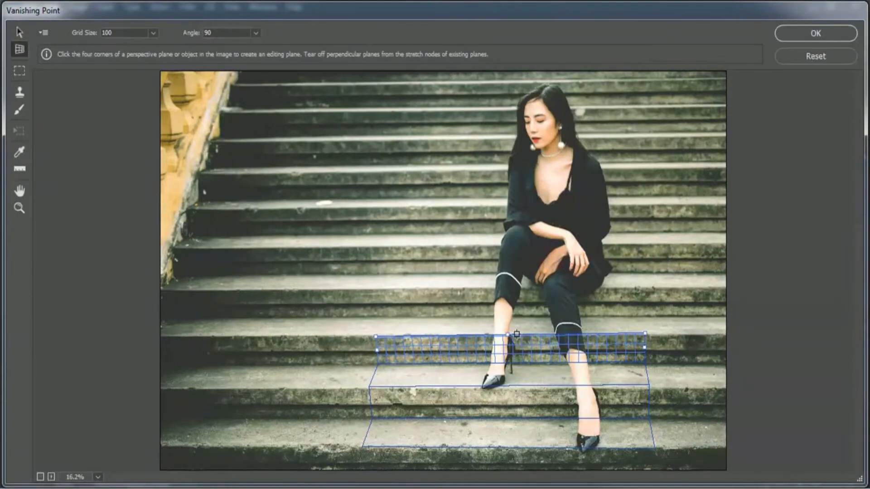
left_click_drag(508, 335, 527, 208)
key("c")
key("c")
key("c")
key("c")
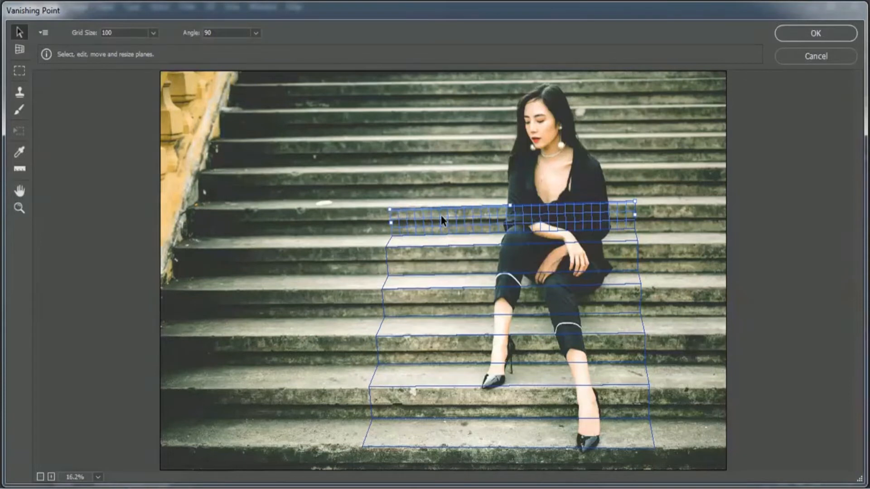
left_click(838, 35)
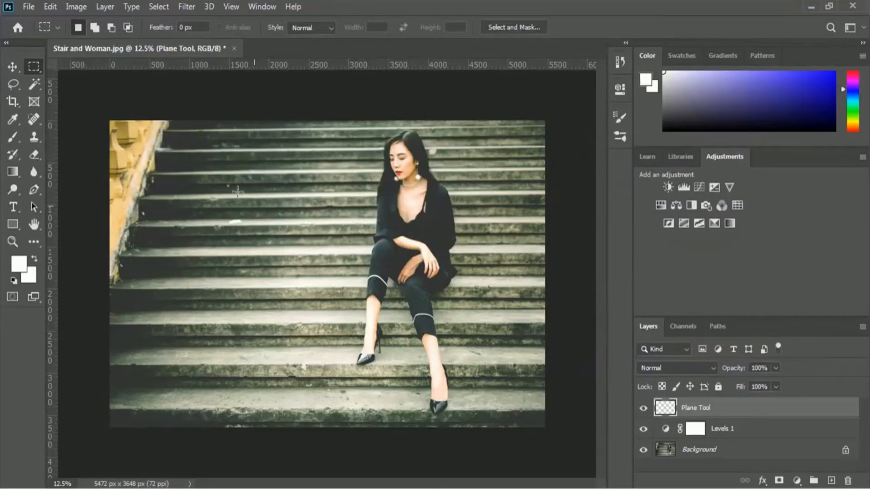
Step: Open the graffiti face image from the 02 Selection and Masking folder
left_click(29, 6)
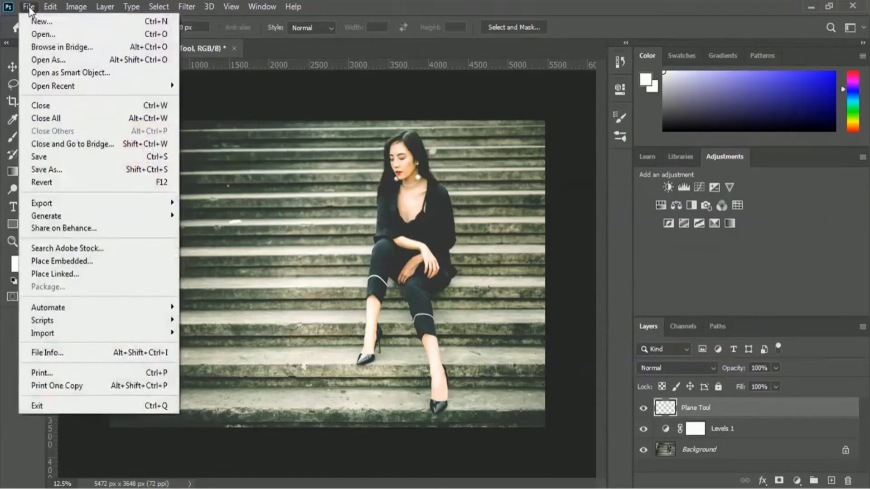
left_click(108, 34)
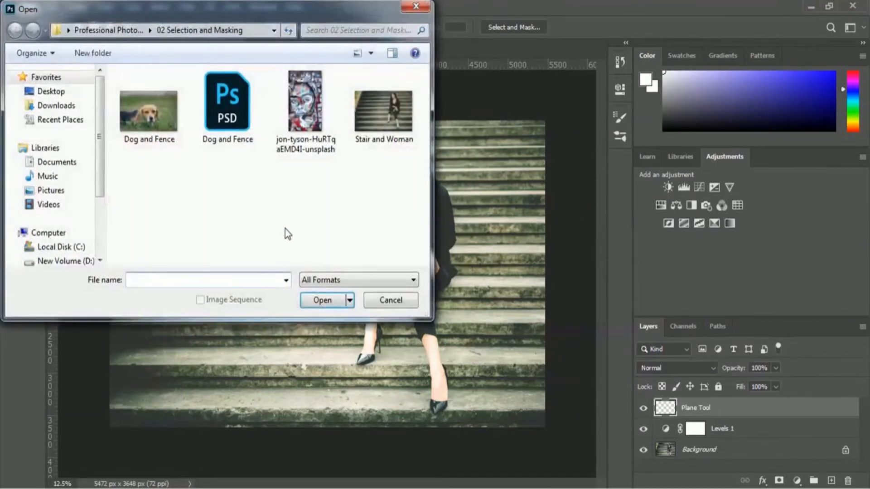
left_click(296, 145)
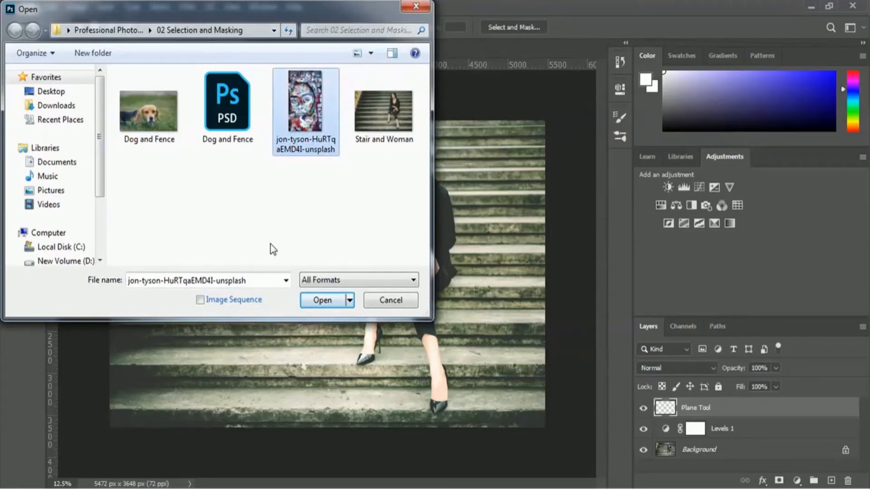
left_click(303, 300)
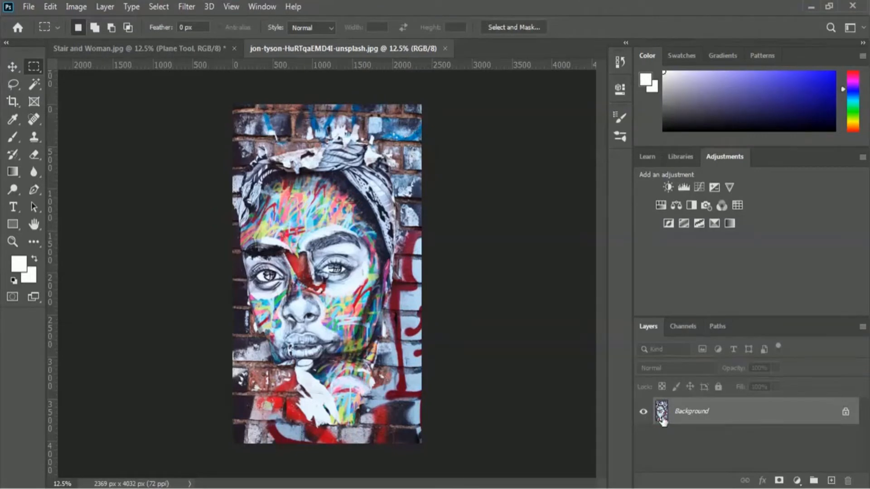
Step: Convert the graffiti image's Background into a layer named "Stair Image" and select the entire image for copying
double_click(702, 415)
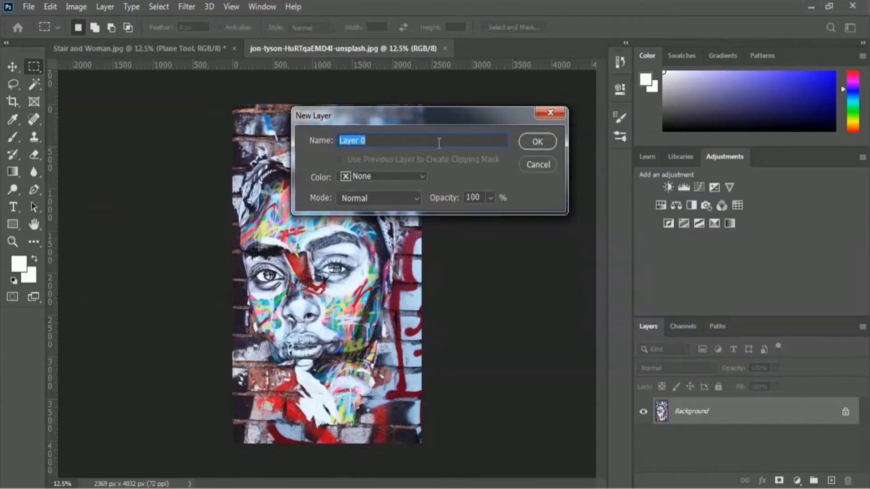
type("Stair Image")
left_click(539, 142)
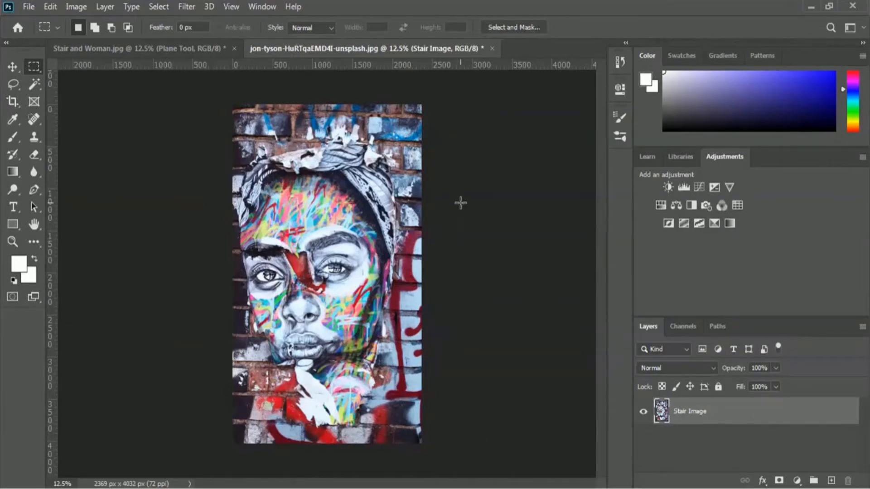
key("ctrl+a")
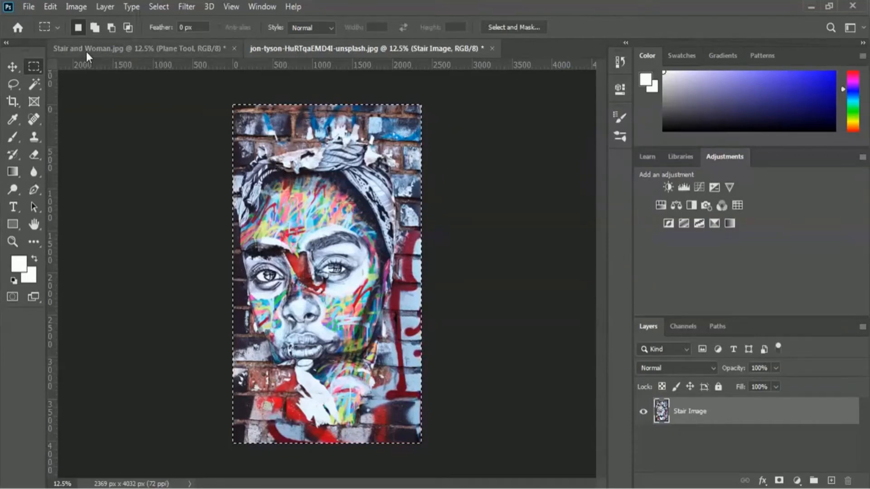
Step: Paste the graffiti face into Vanishing Point on Stair and Woman.jpg, fit it over the stair planes, and apply the filter
left_click(119, 50)
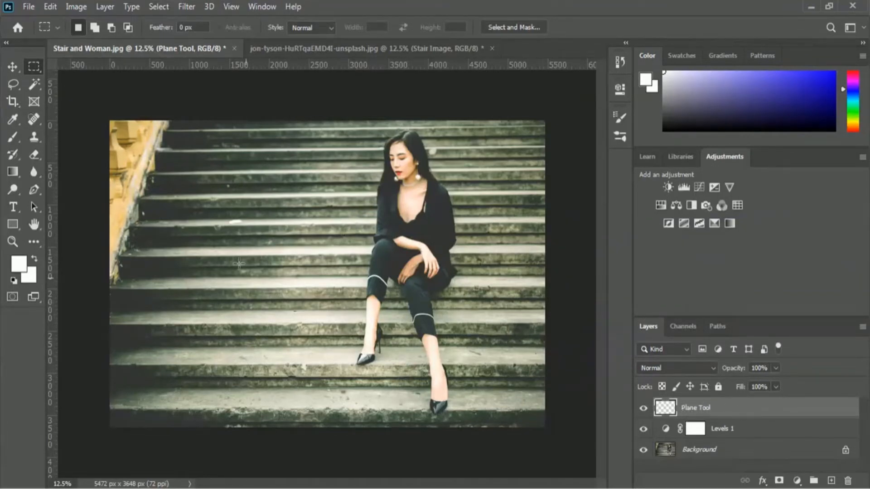
left_click(196, 8)
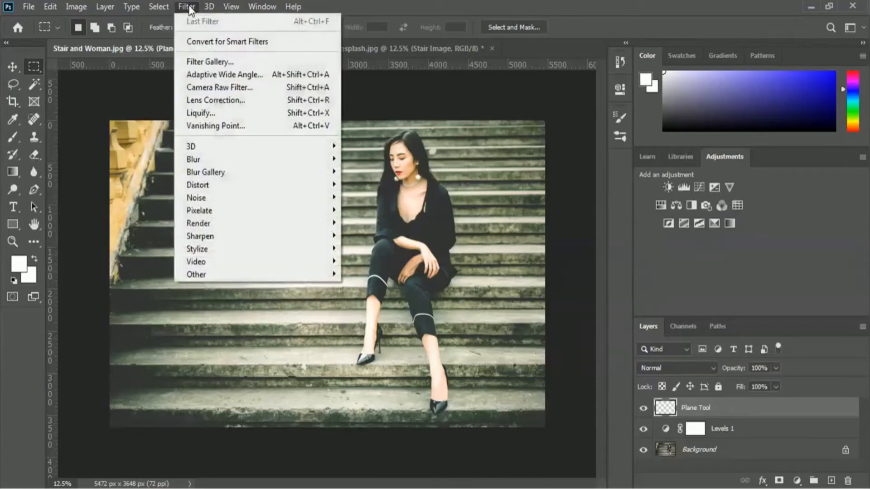
left_click(261, 127)
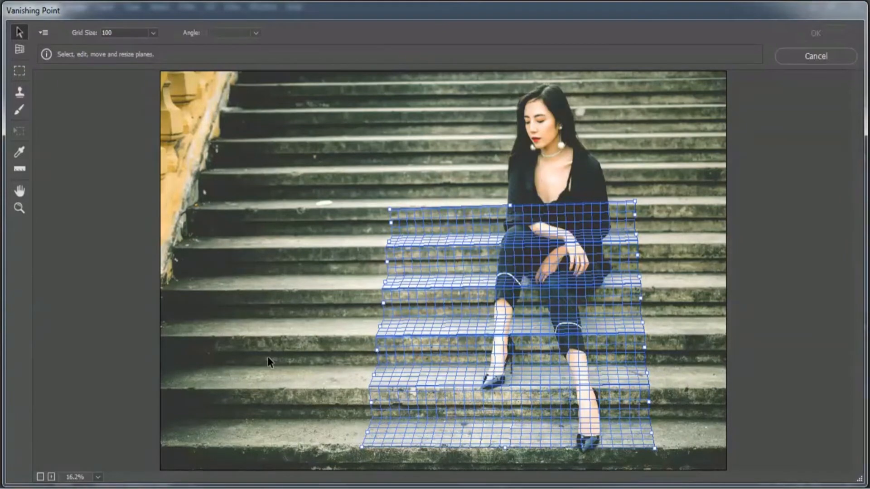
key("ctrl+v")
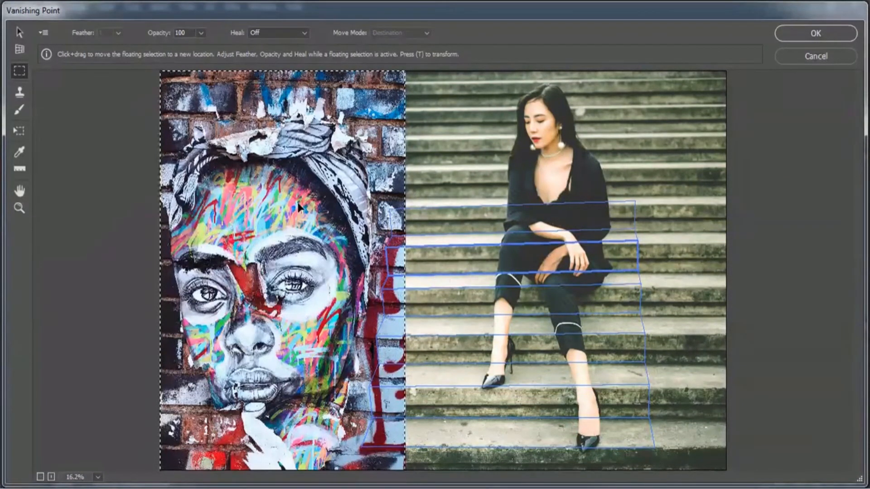
left_click_drag(250, 173, 472, 132)
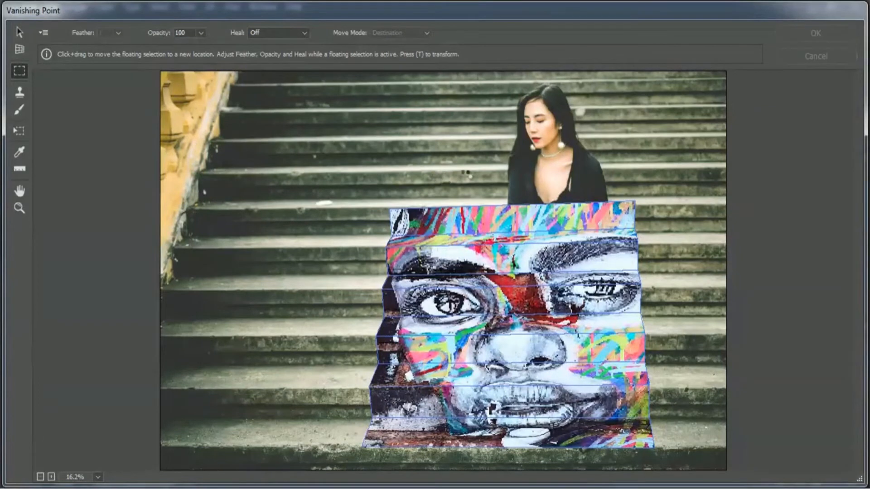
left_click(797, 34)
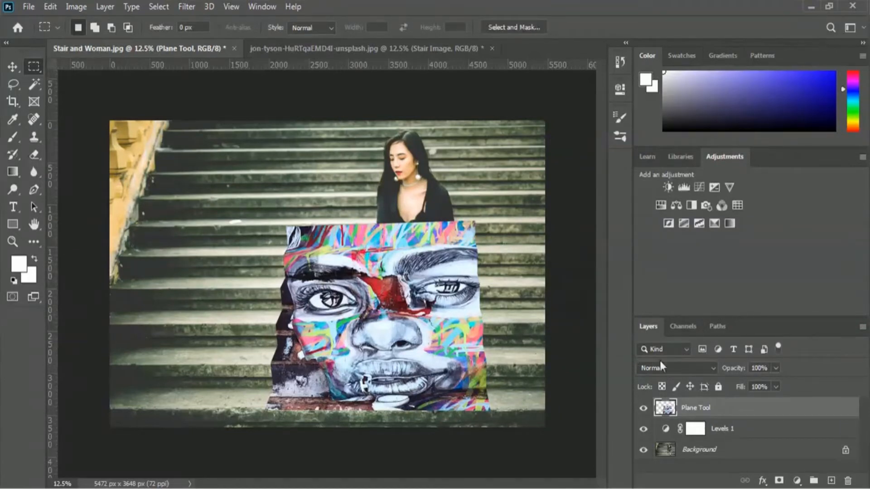
Step: Try blend modes from Darken through Soft Light on the Plane Tool layer, and return it to Normal
left_click(686, 369)
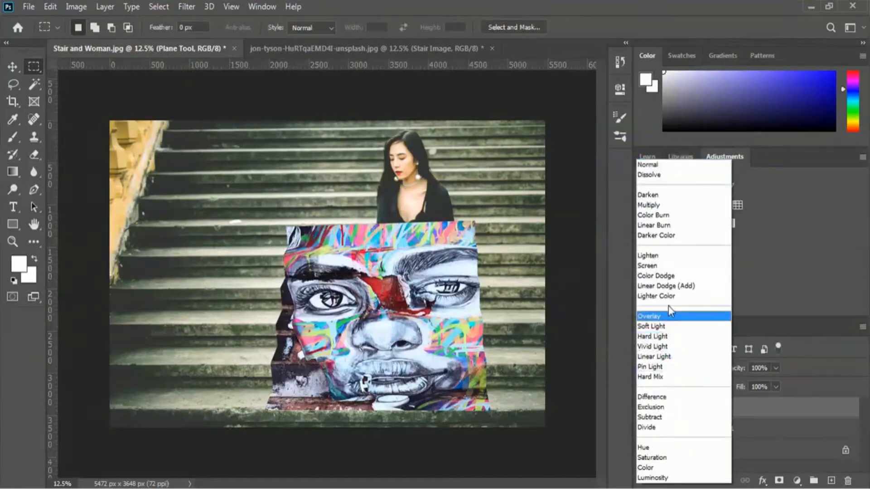
left_click(666, 198)
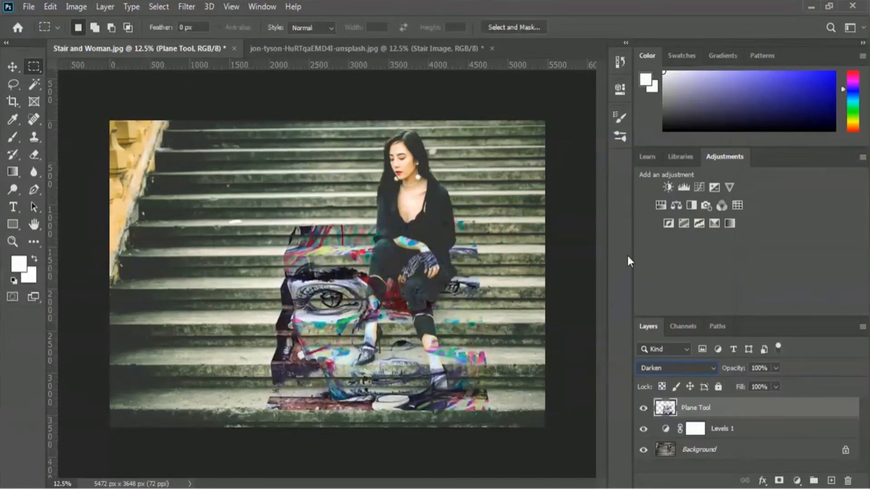
key("Down")
key("Down")
key("Down")
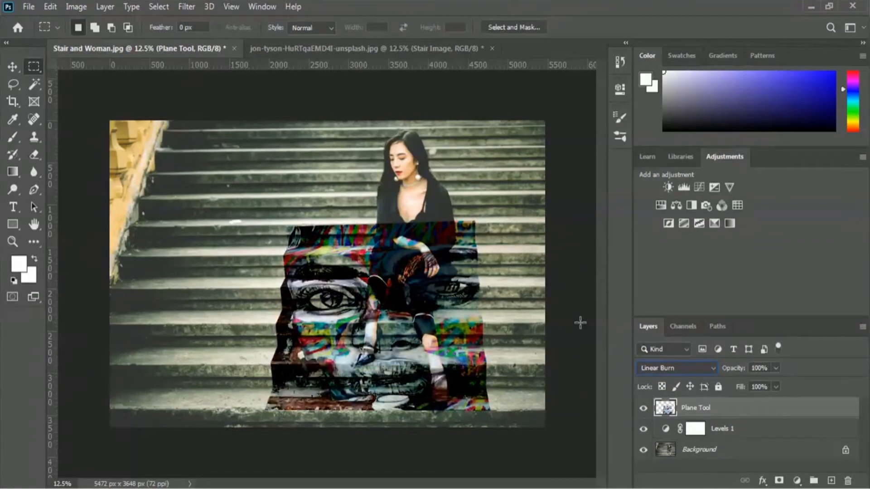
key("Down")
key("Down")
key("Down")
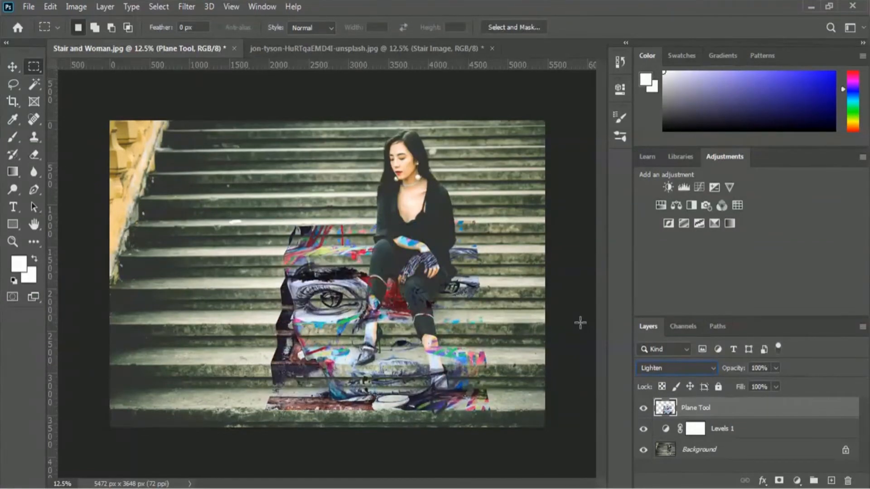
key("Down")
key("Down")
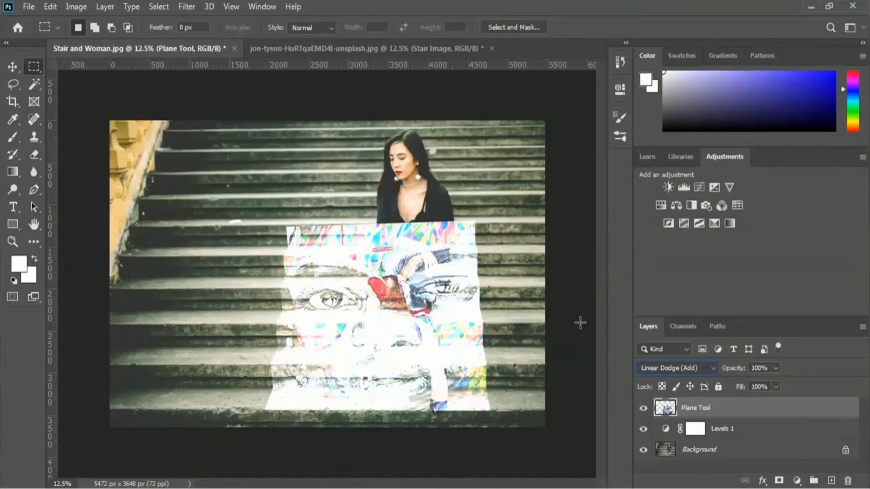
key("Down")
key("Down")
key("Down")
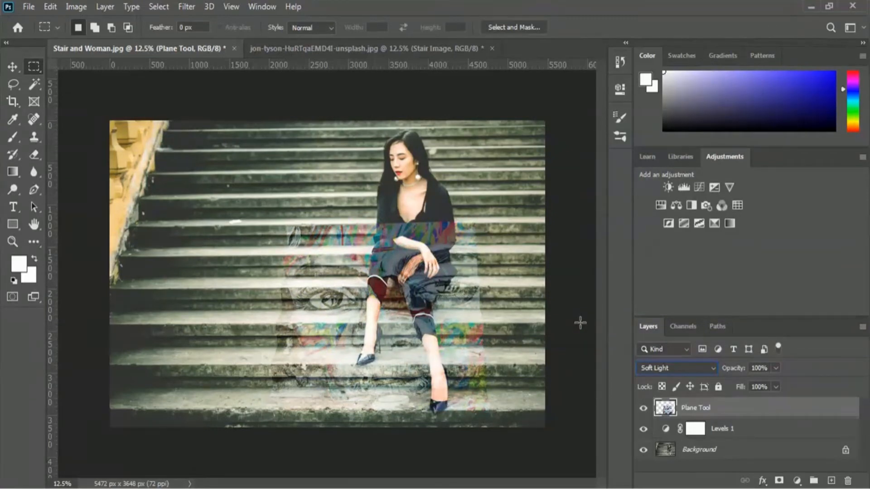
left_click(676, 368)
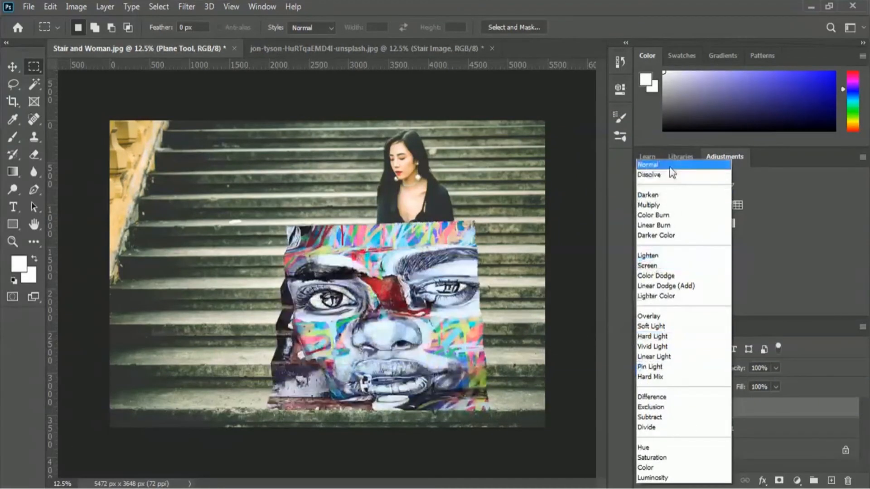
left_click(670, 166)
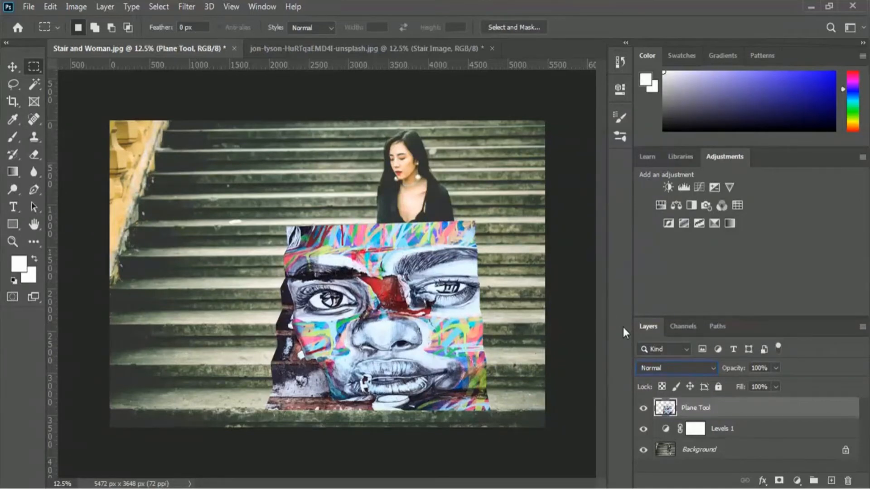
Step: With the Plane Tool layer hidden and the Background layer active, set up the Quick Selection Tool with a 151 px brush
left_click(644, 410)
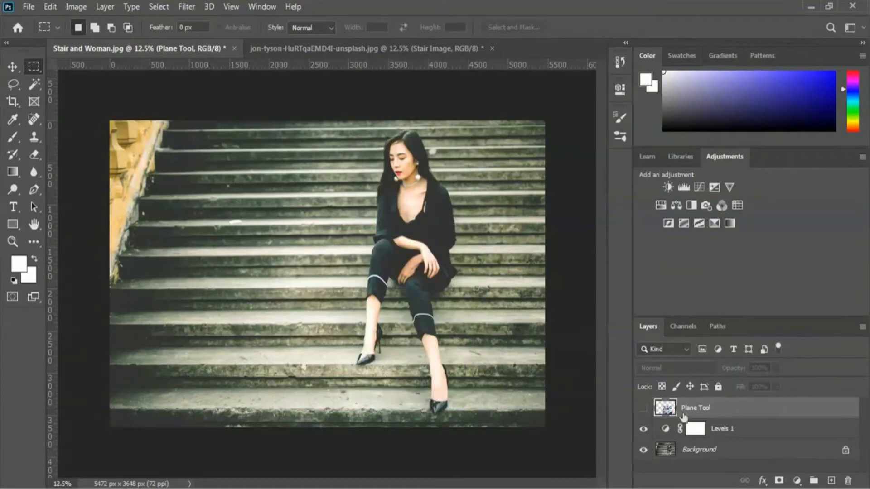
left_click(694, 453)
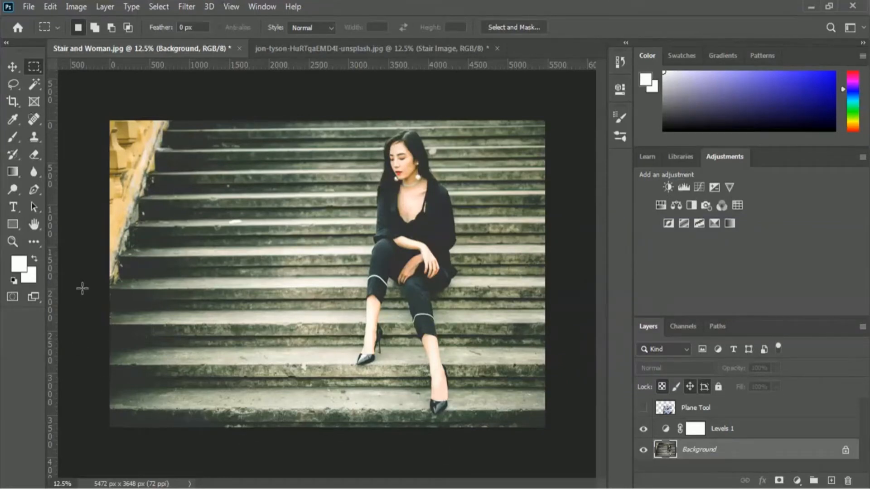
left_click(35, 84)
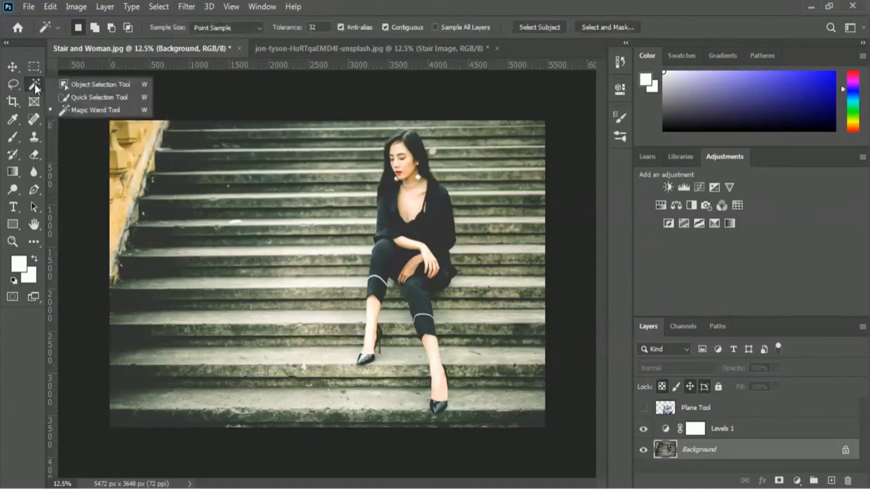
left_click(91, 97)
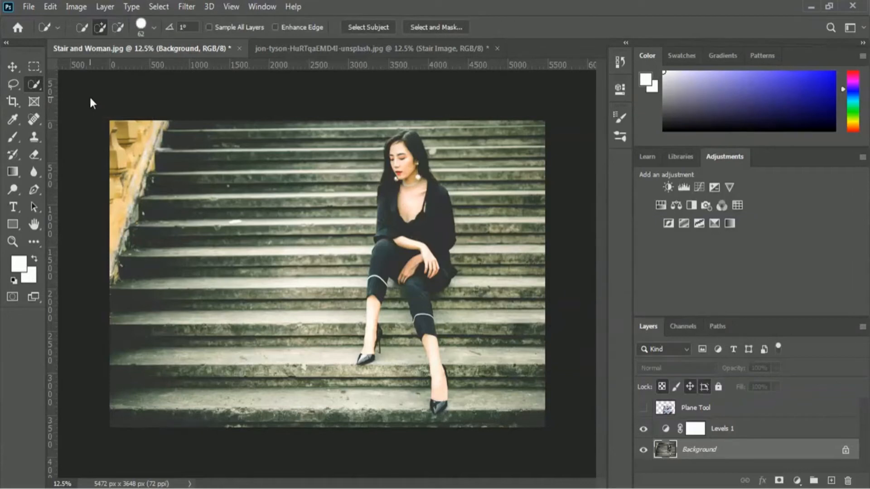
left_click(153, 30)
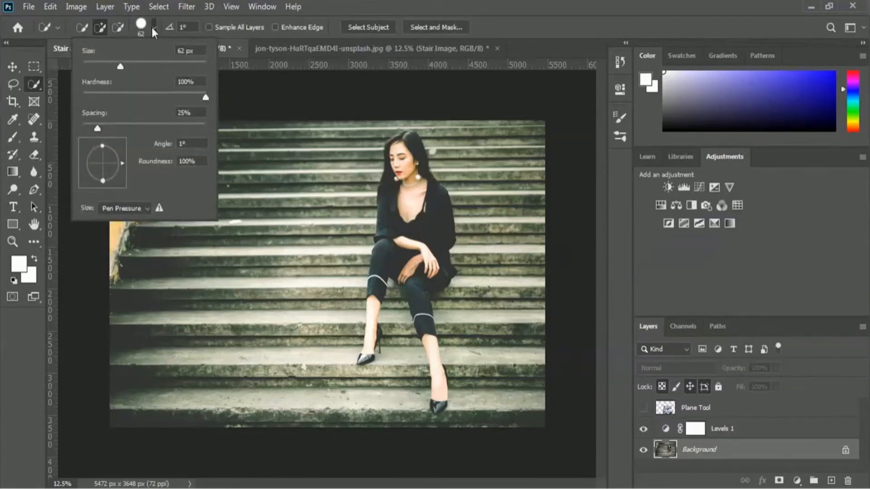
left_click_drag(120, 66, 159, 63)
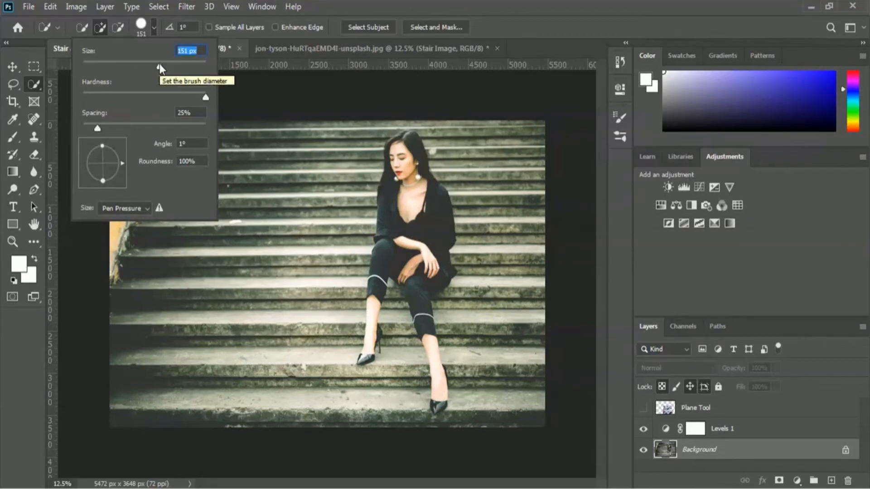
left_click(513, 27)
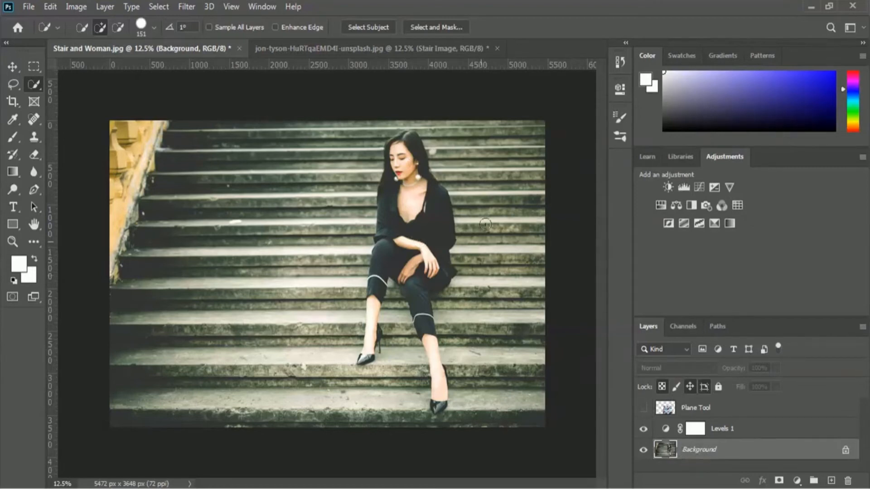
Step: Quick-select the seated woman from her hair down to both shoes, undoing the leg stroke that spills onto the stairs
mouse_move(410, 141)
left_mouse_down()
mouse_move(410, 234)
mouse_move(399, 242)
mouse_move(410, 234)
mouse_move(426, 285)
left_mouse_up()
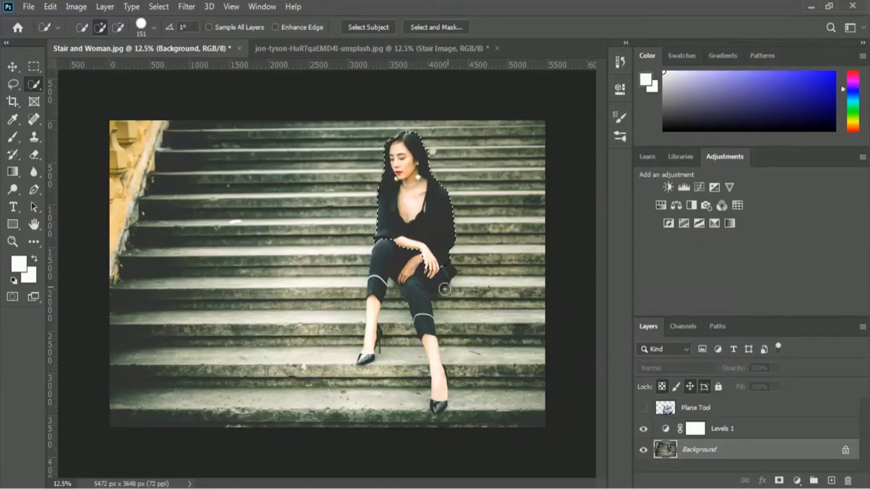
left_click_drag(445, 289, 433, 286)
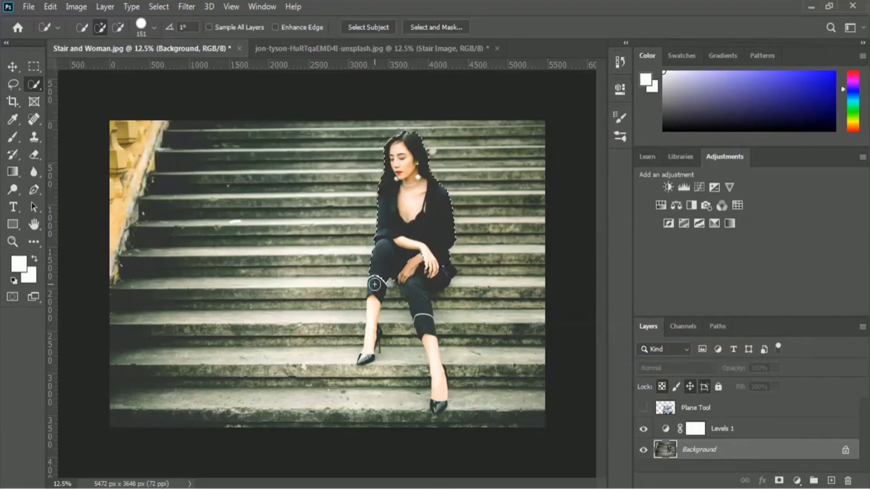
left_click_drag(375, 284, 364, 352)
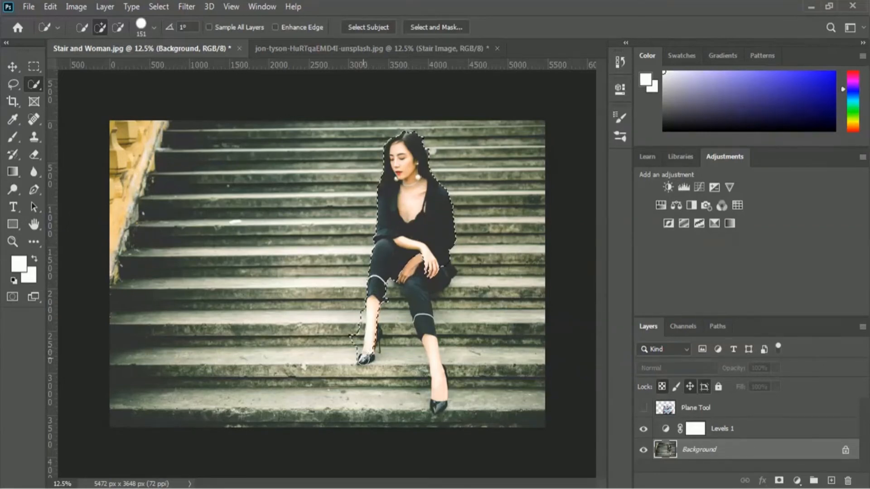
mouse_move(434, 280)
left_mouse_down()
mouse_move(430, 336)
mouse_move(445, 410)
left_mouse_up()
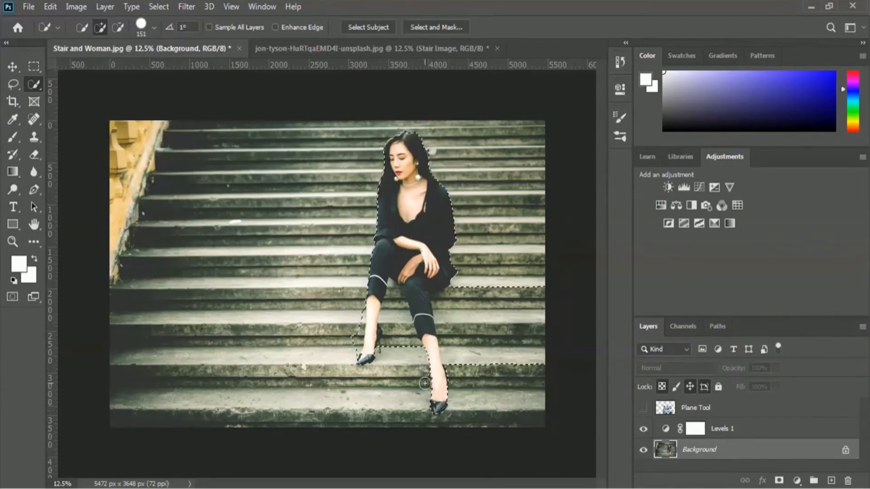
key("ctrl+z")
left_click_drag(424, 267, 424, 276)
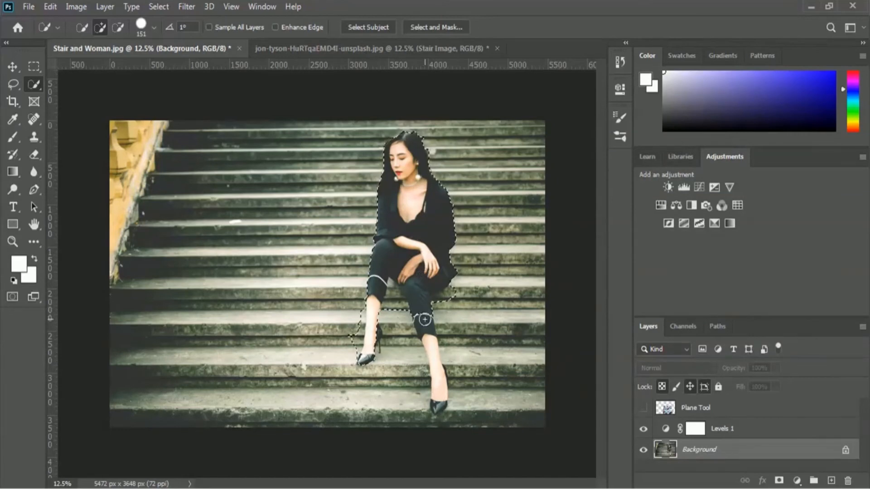
left_click_drag(432, 344, 435, 363)
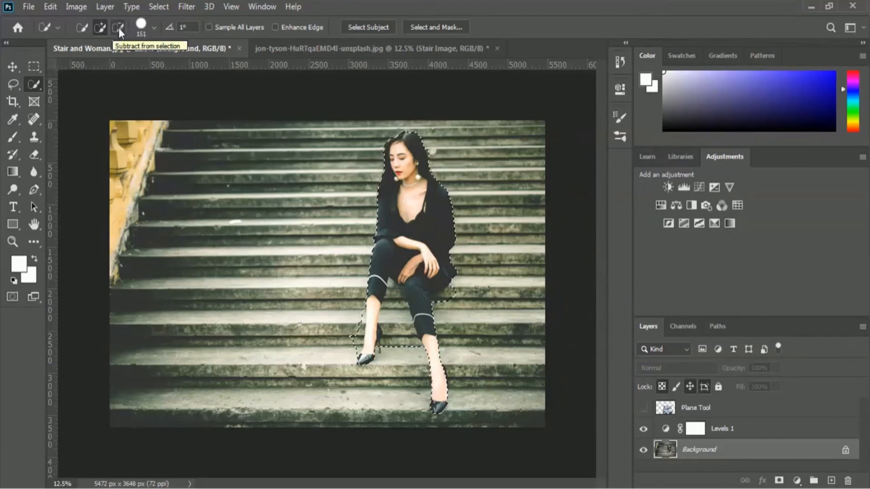
Step: Subtract the stair areas between the woman's legs and beside her rear leg from the selection
left_click(120, 28)
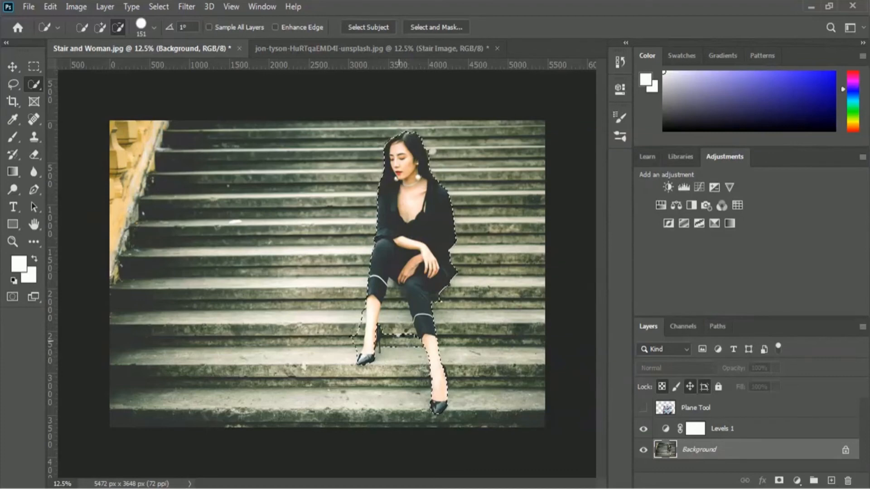
left_click_drag(395, 318, 397, 306)
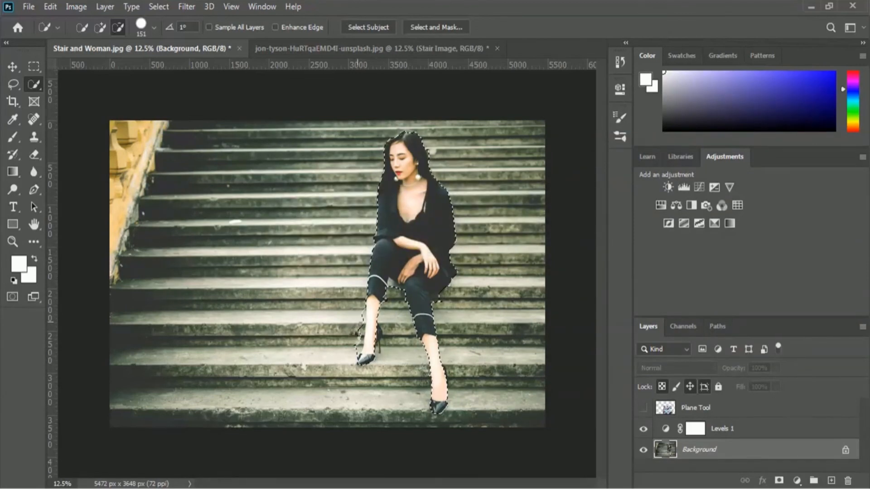
left_click_drag(356, 345, 358, 311)
left_click(501, 329)
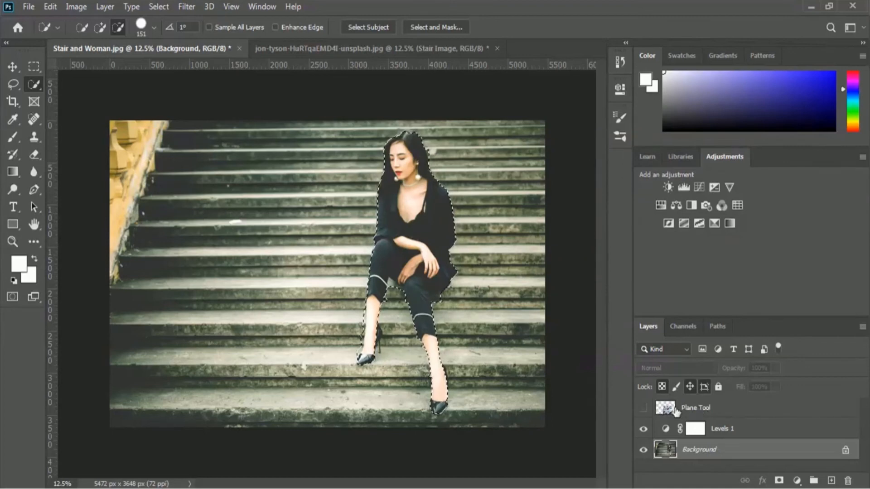
Step: Show the Plane Tool layer again and add a layer mask to it from the selection of the woman
left_click(644, 410)
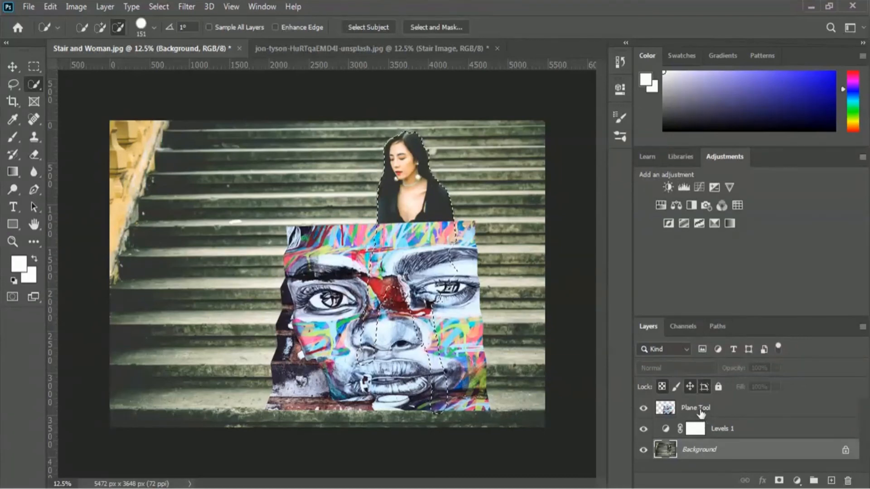
left_click(709, 413)
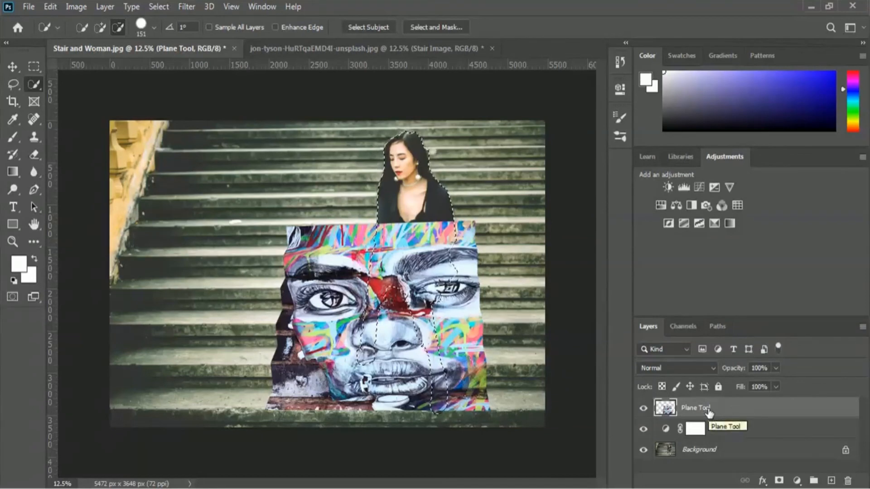
left_click(779, 481)
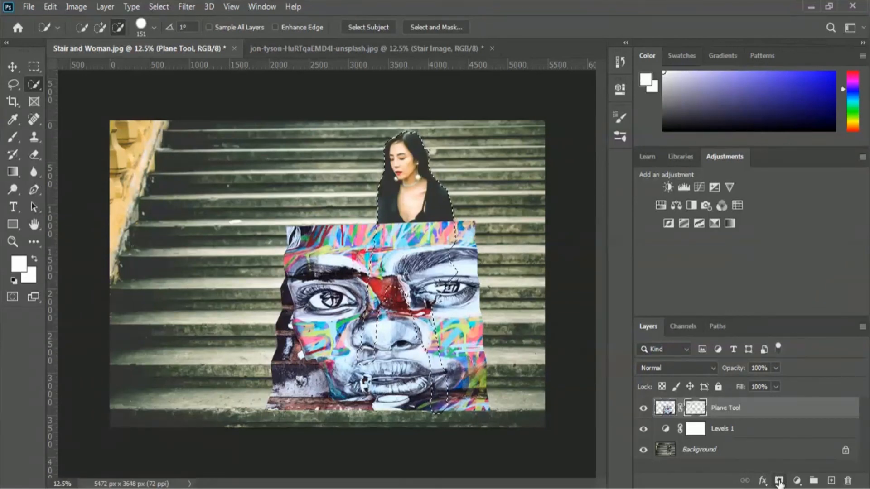